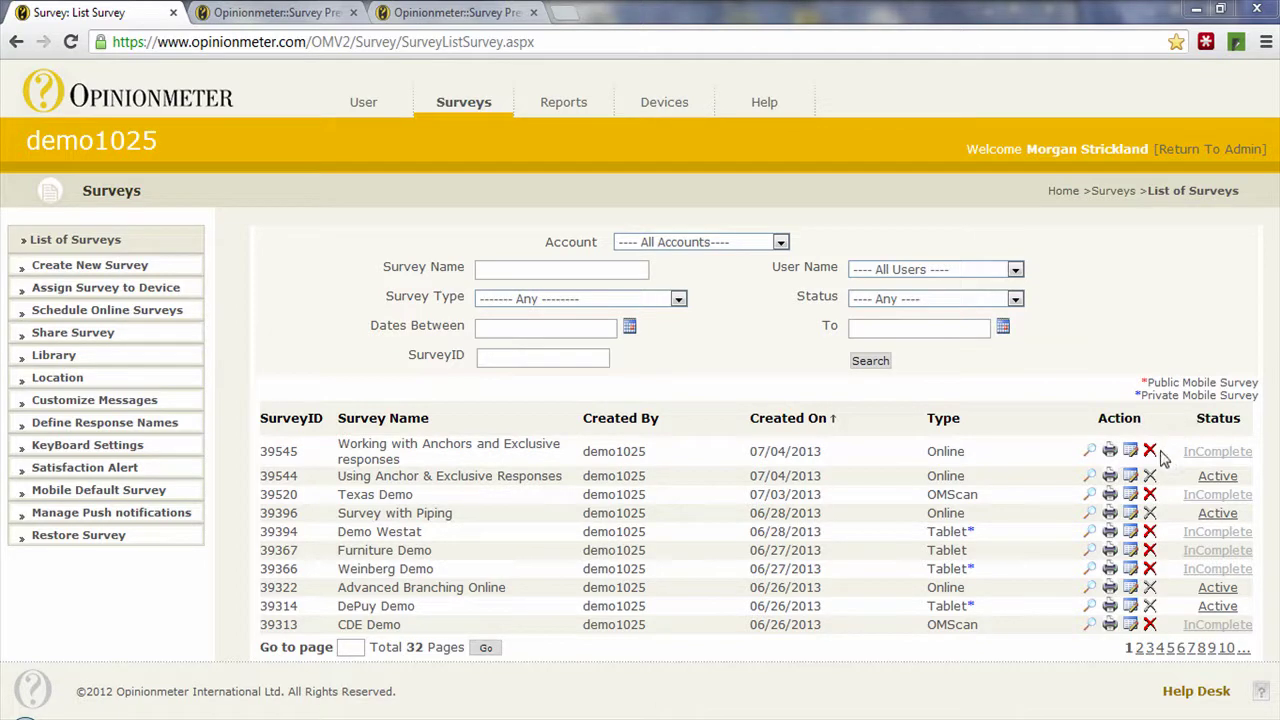
Open the survey "Working with Anchors and Exclusive responses" for editing and open its question Q1 in the question editor
left_click(1130, 452)
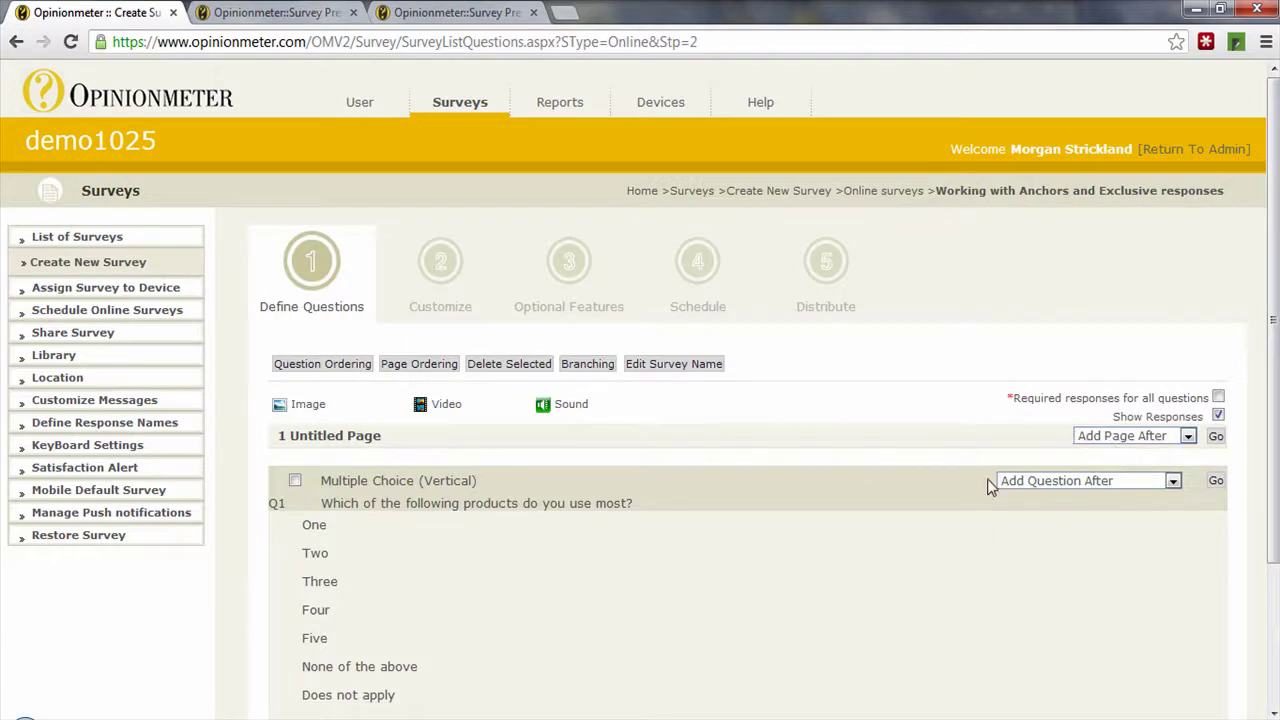
scroll(990, 490, "down", 1)
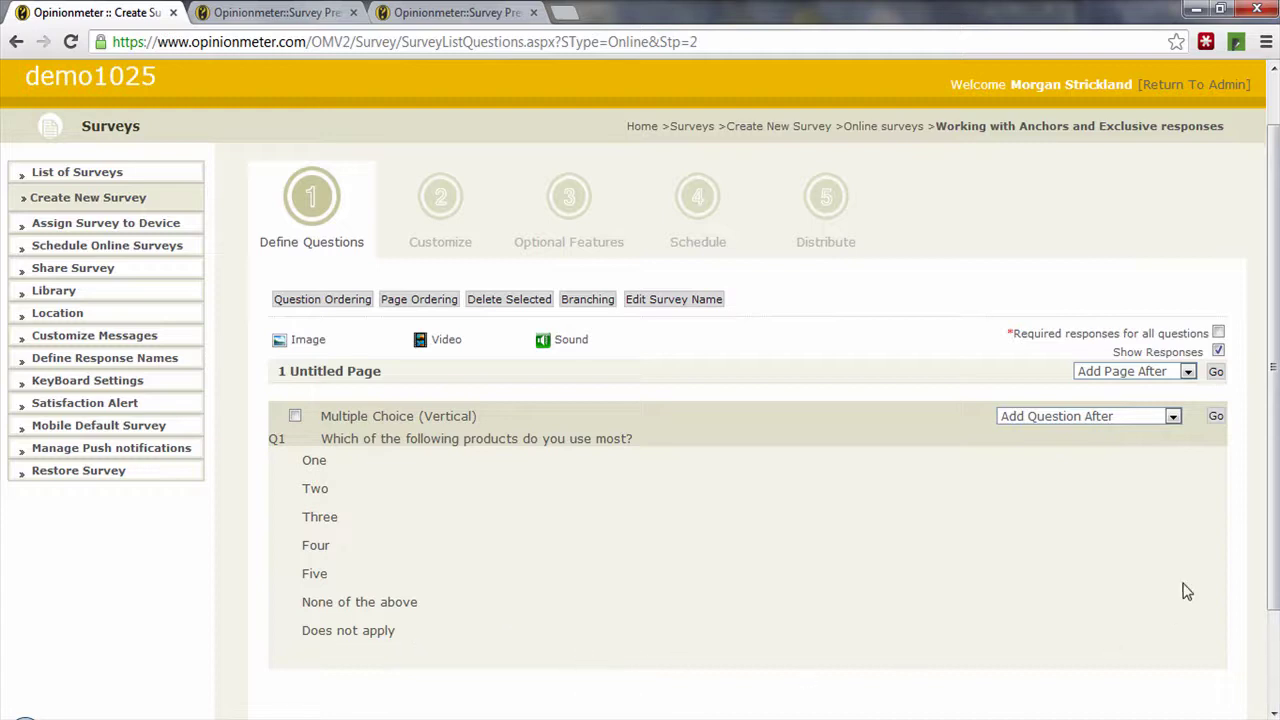
left_click(1172, 416)
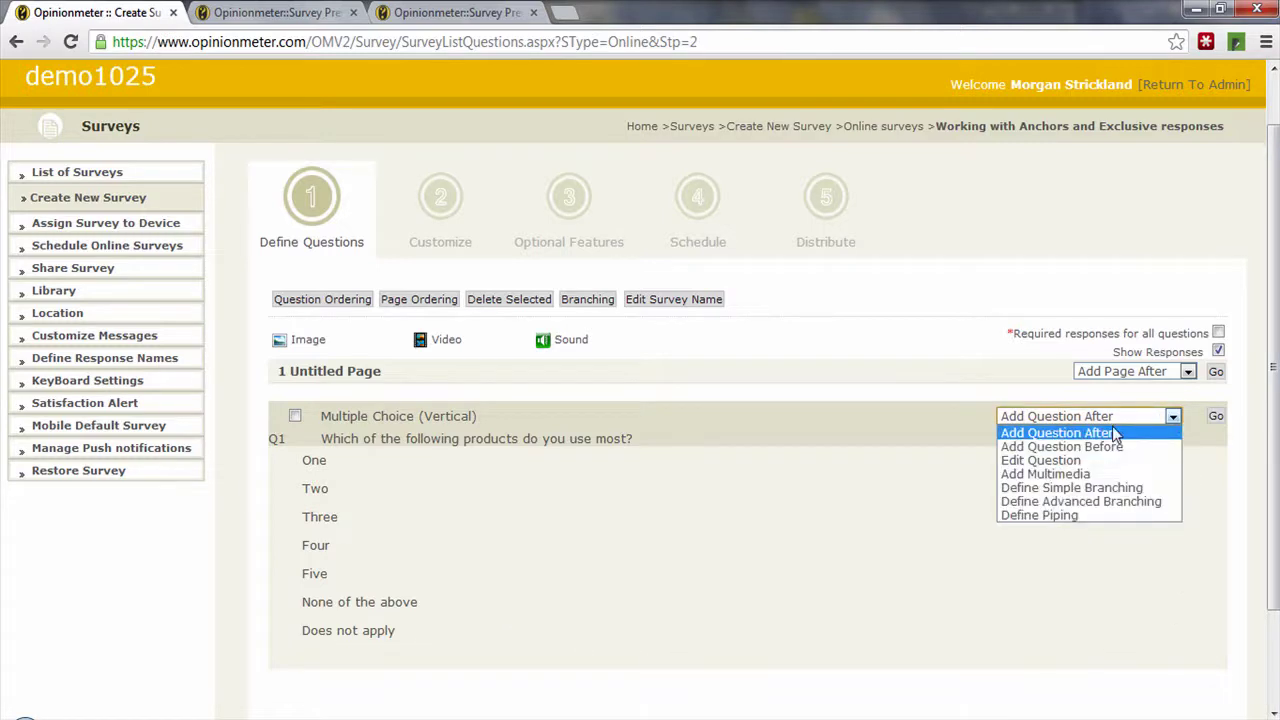
left_click(1065, 460)
left_click(1219, 417)
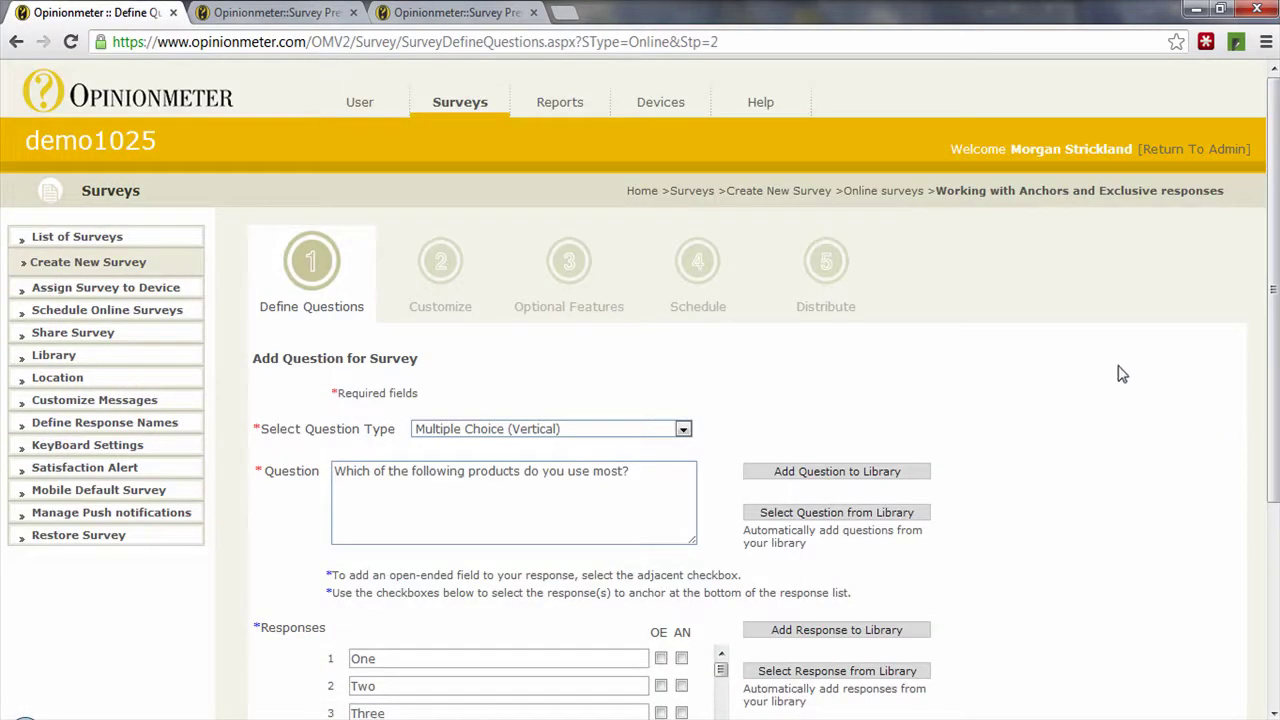
Review the randomize and anchor settings of the products question and its individual responses, and save the question
scroll(1065, 372, "down", 1)
scroll(1065, 373, "down", 3)
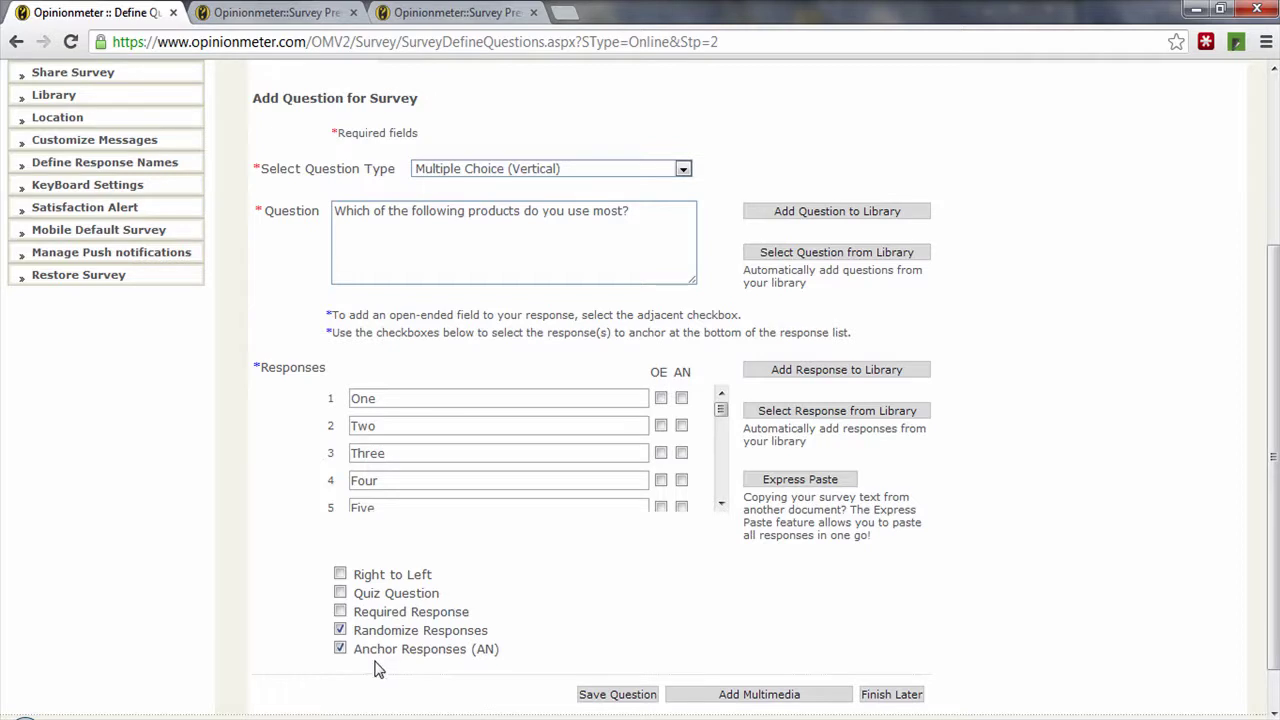
left_click(722, 503)
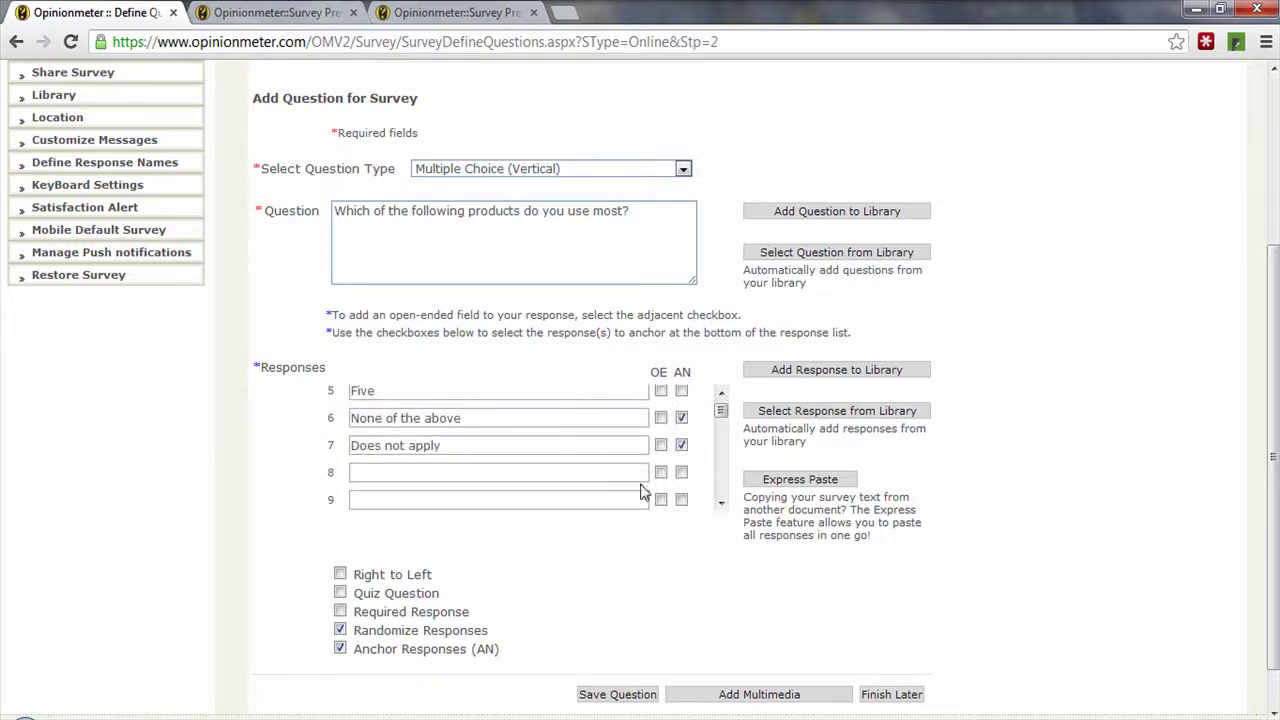
left_click(722, 393)
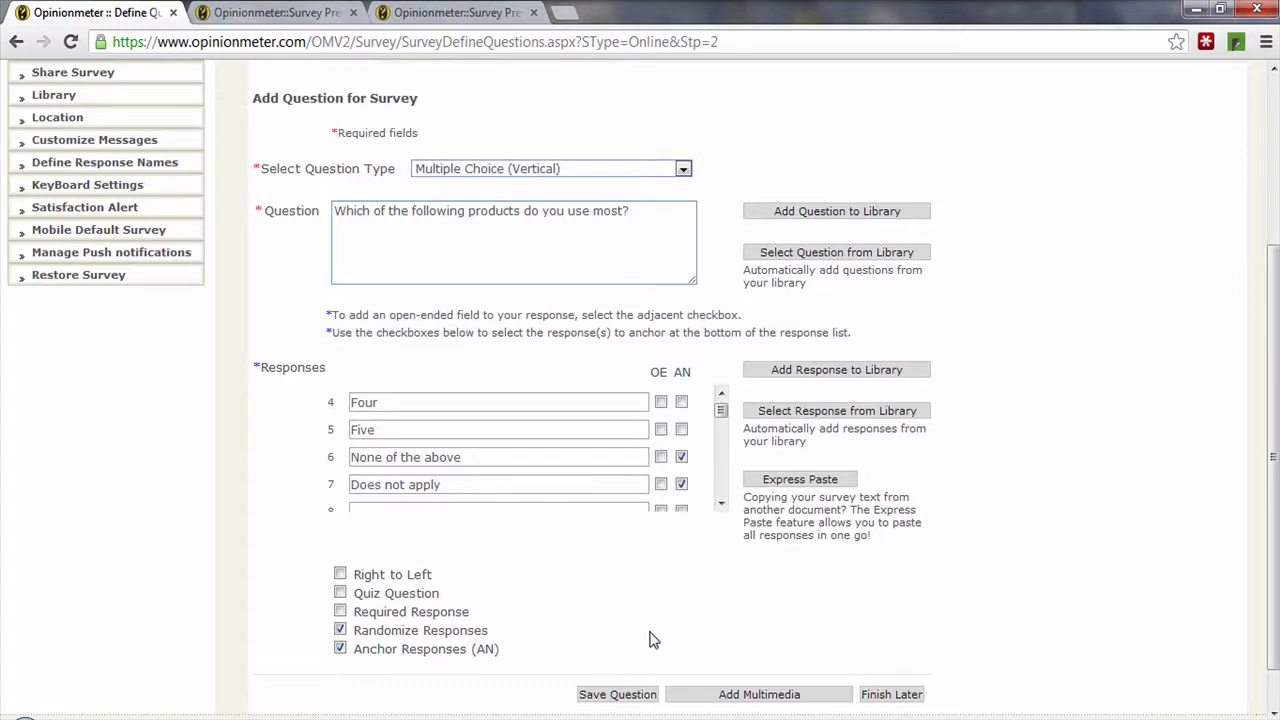
left_click(617, 694)
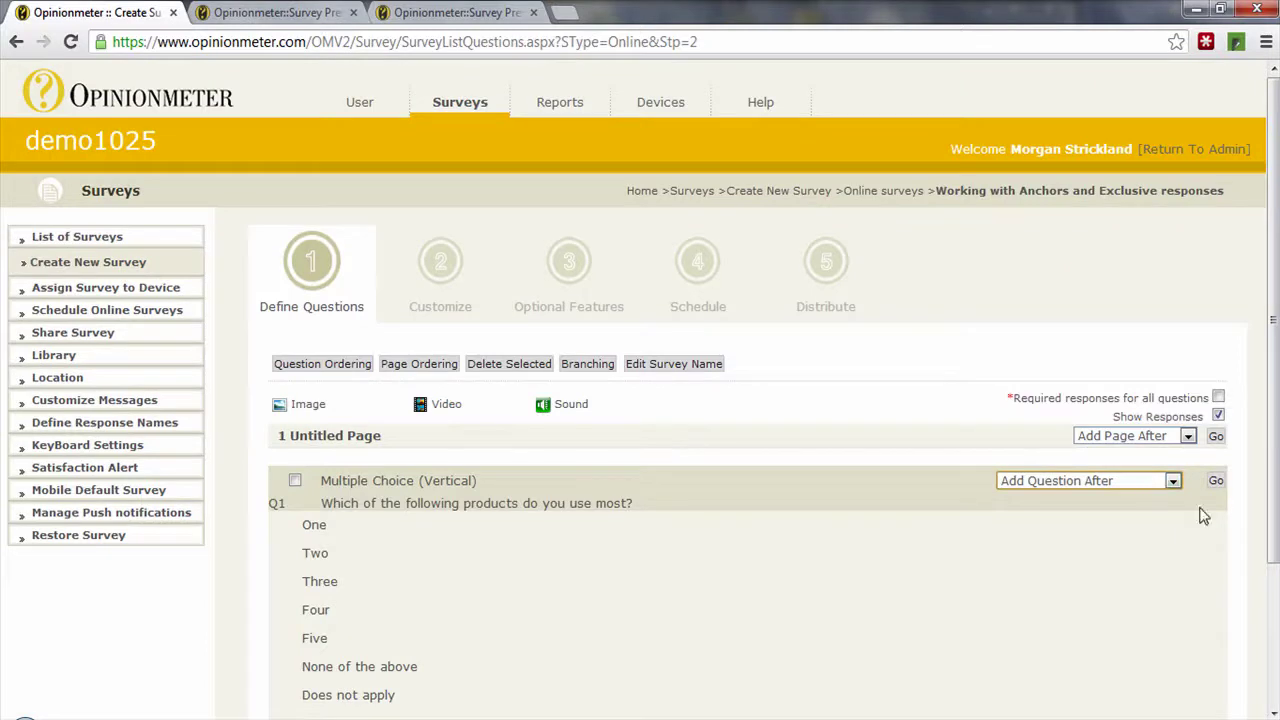
Add a Choose All that Apply (Vertical) question after Q1 with the text "Which of the following services do you use?"
left_click(1216, 483)
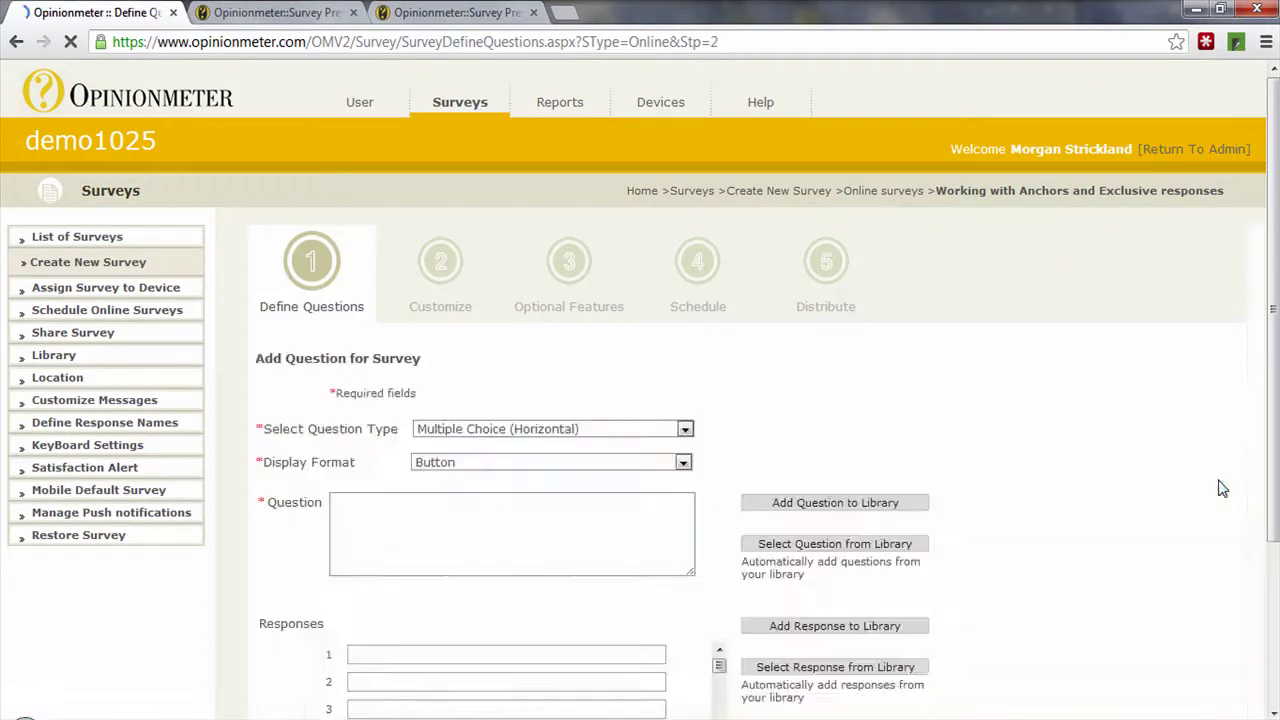
left_click(660, 428)
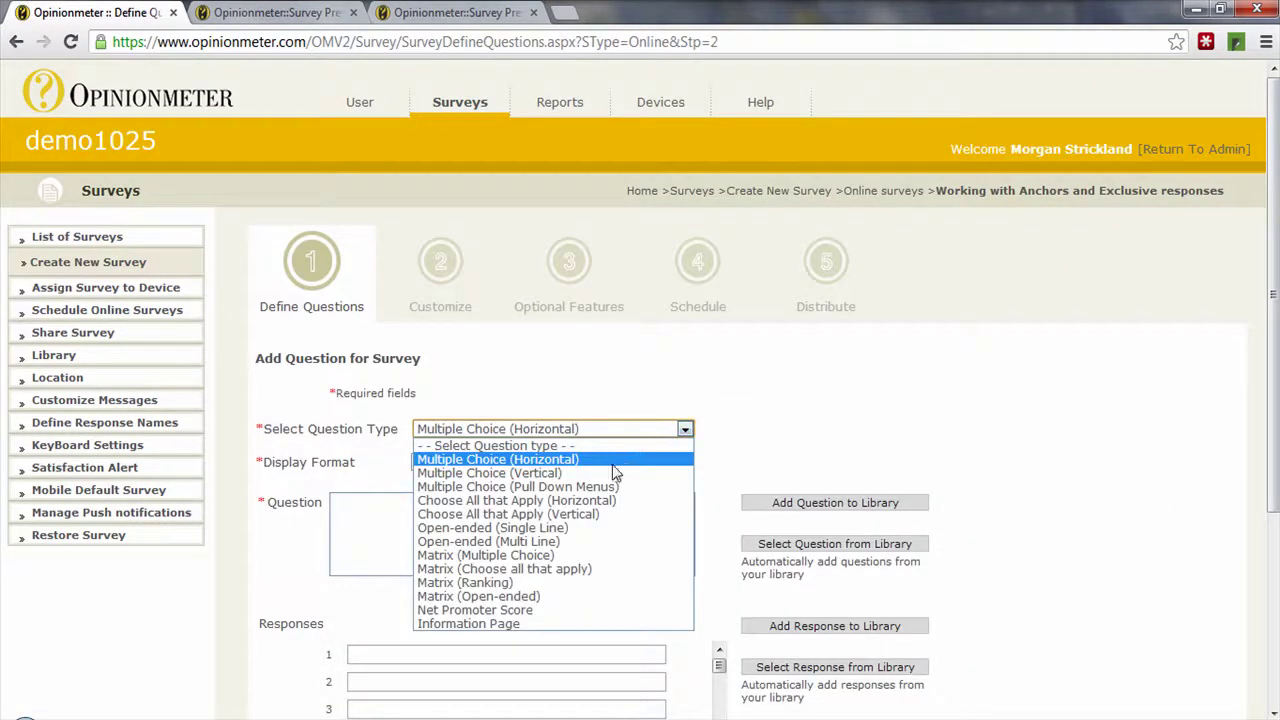
left_click(584, 514)
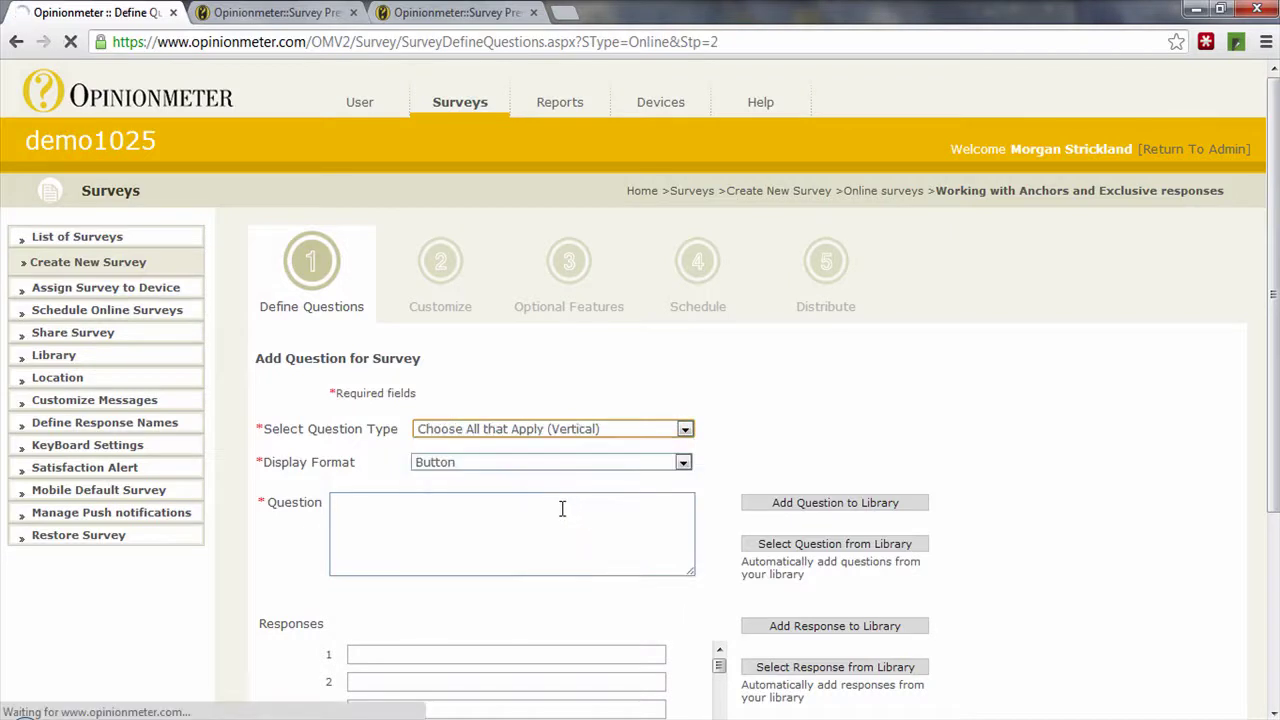
left_click(584, 510)
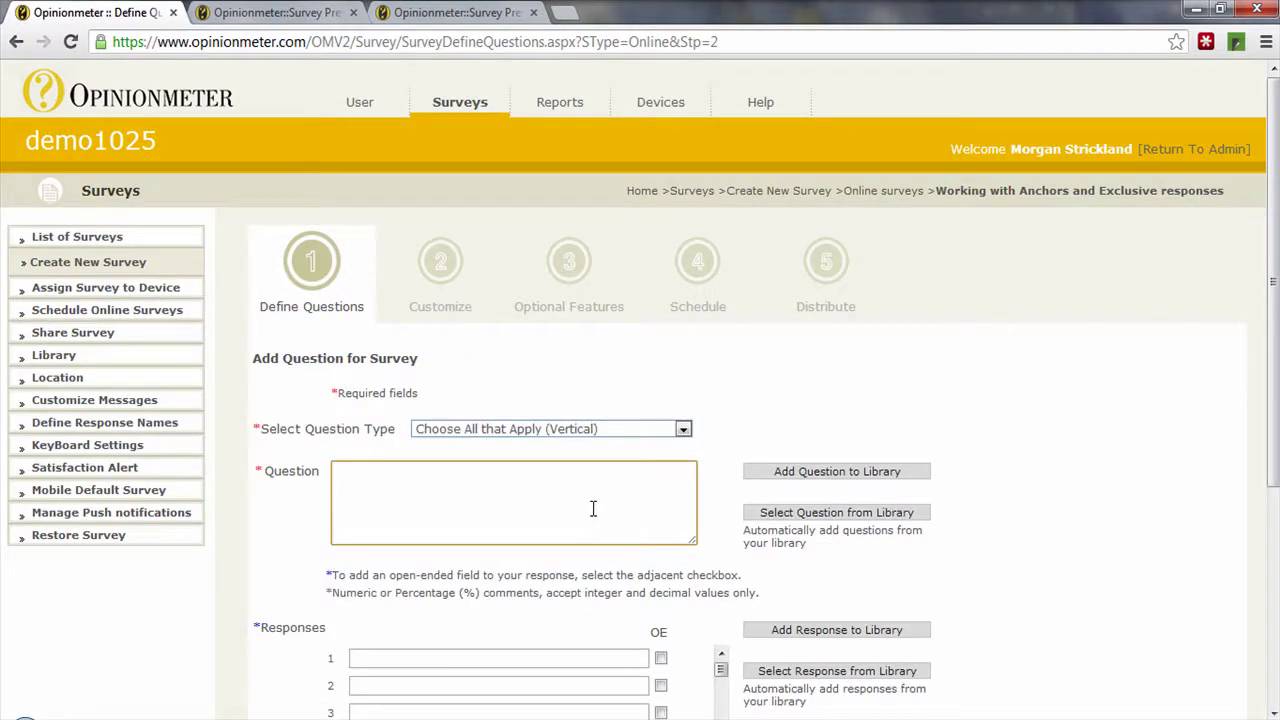
type("Which of the followi")
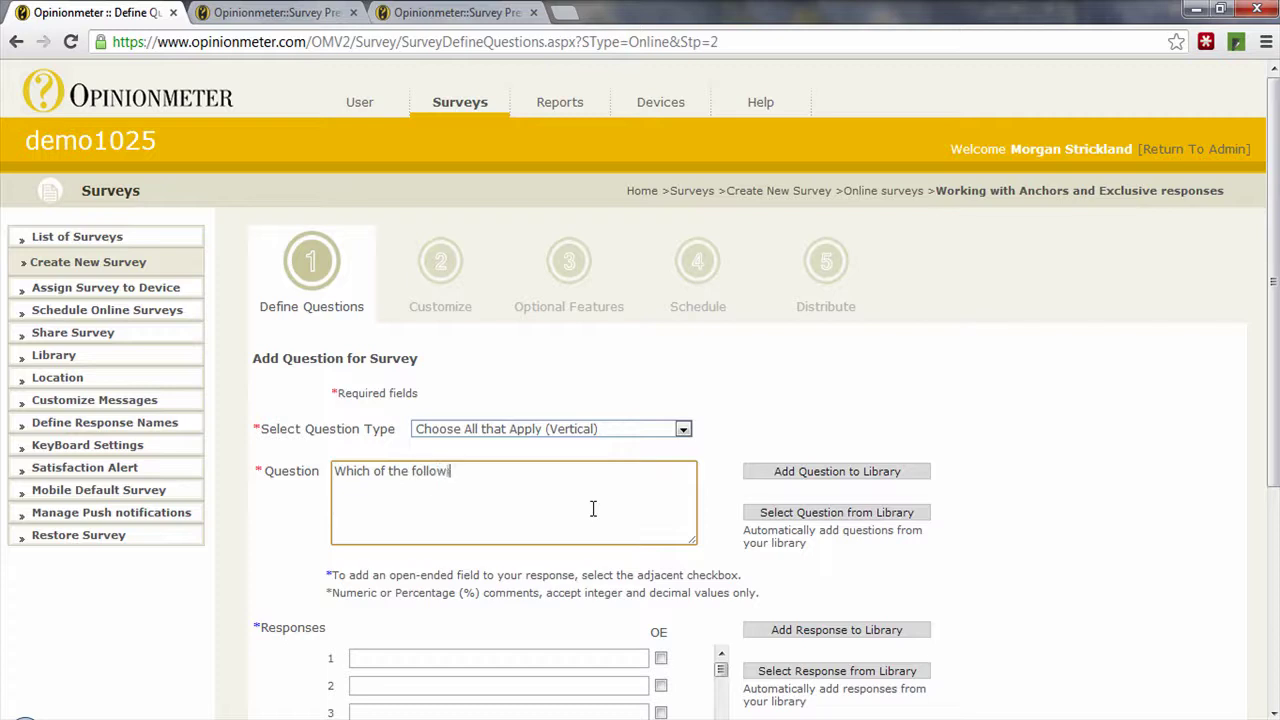
type("ng services do you use?")
key("Tab")
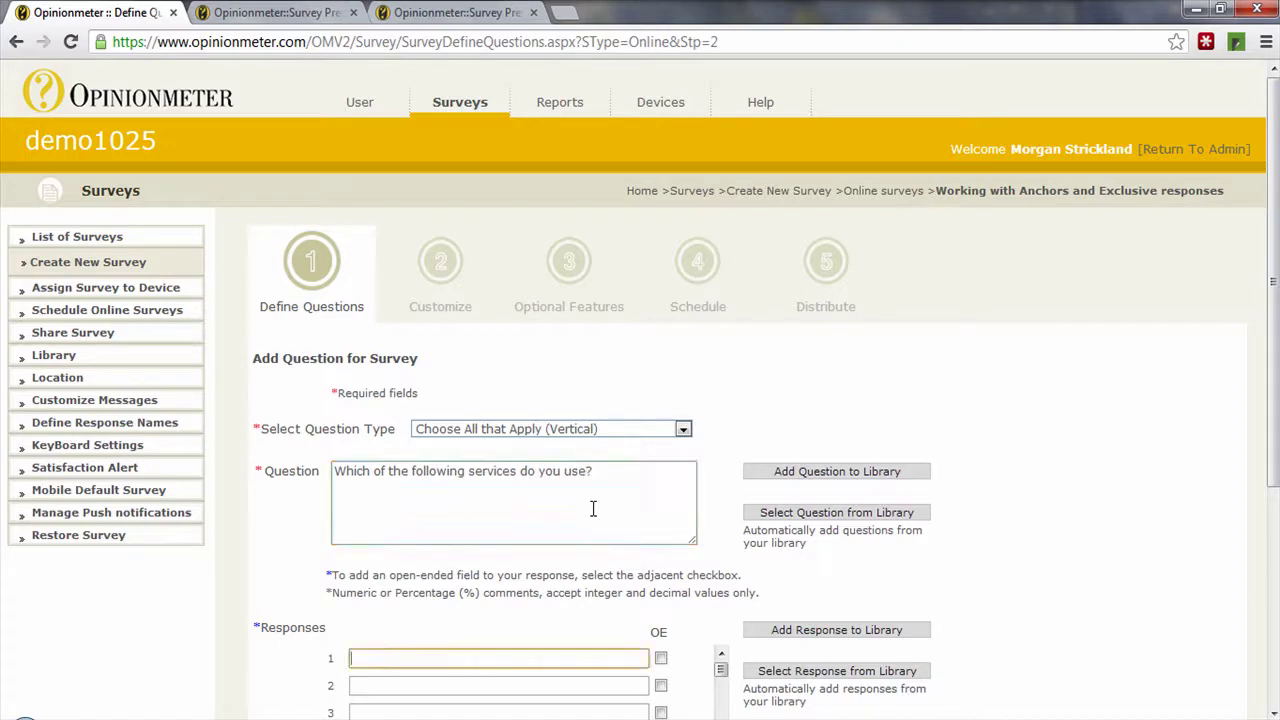
Enter the services question's six responses: One, Two, Three, Four, Five and None of the above
type("One")
key("Tab")
type("Two")
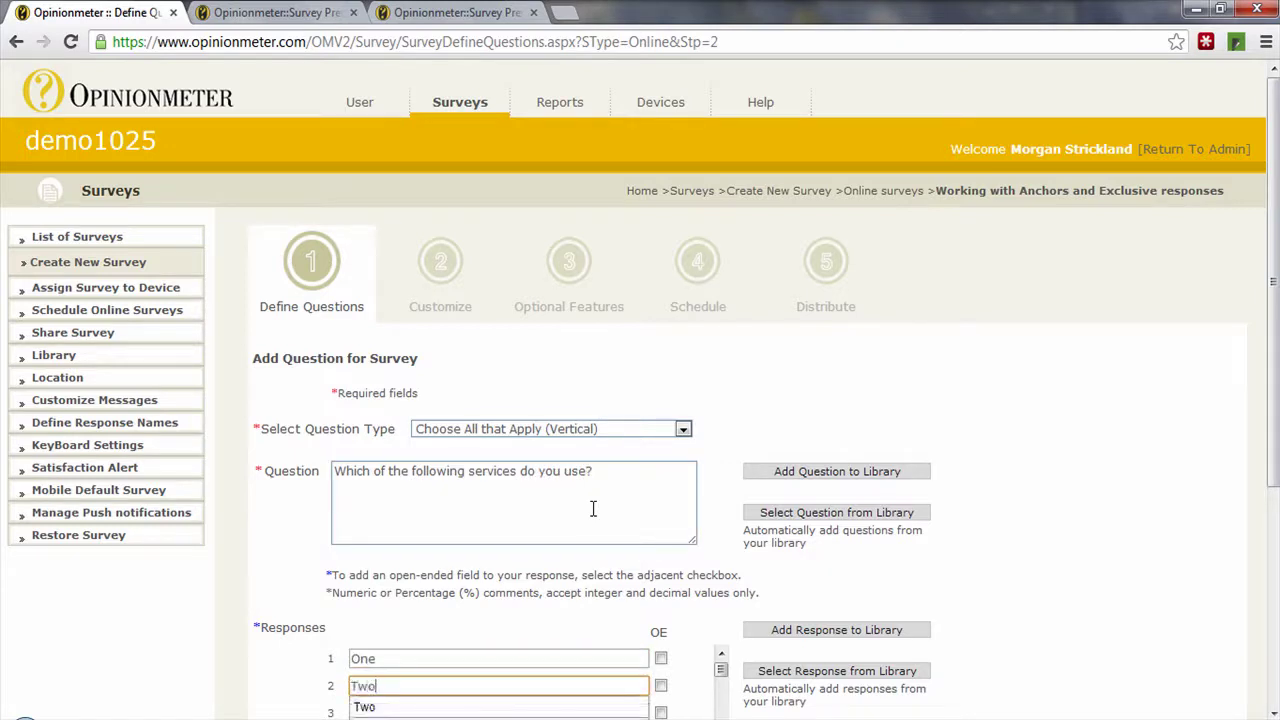
key("Tab")
type("Three")
key("Tab")
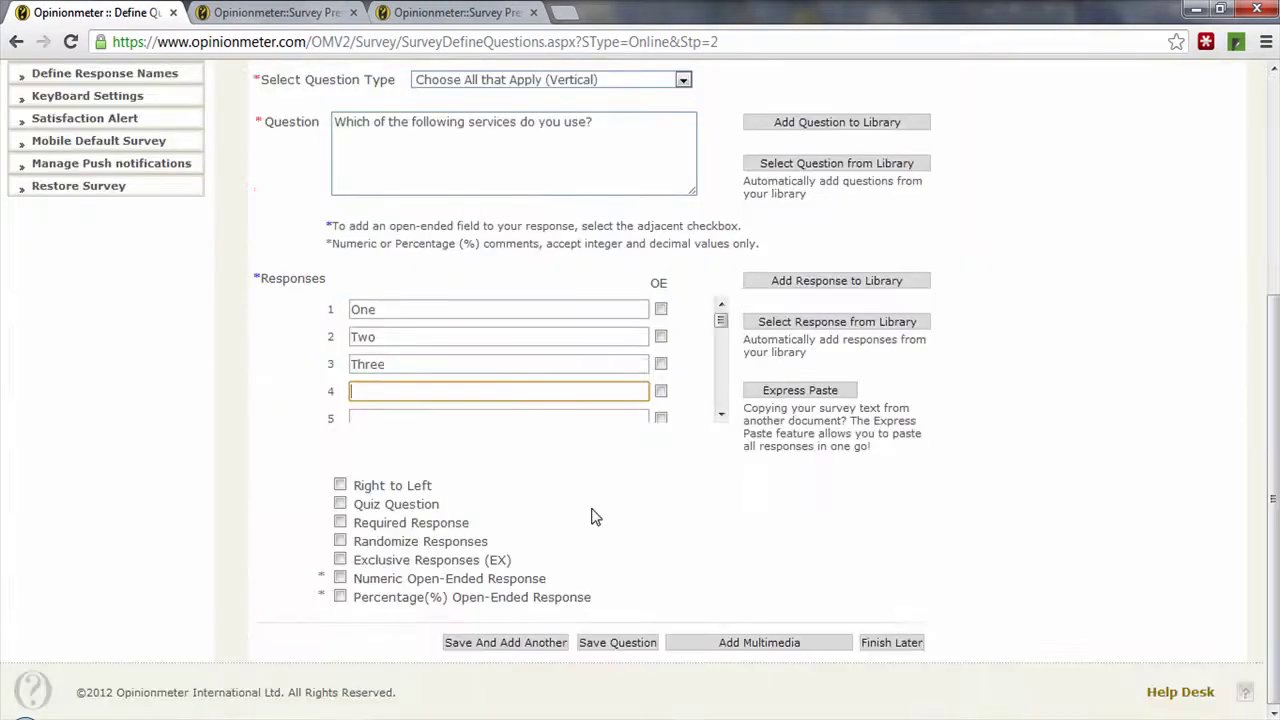
type("Four")
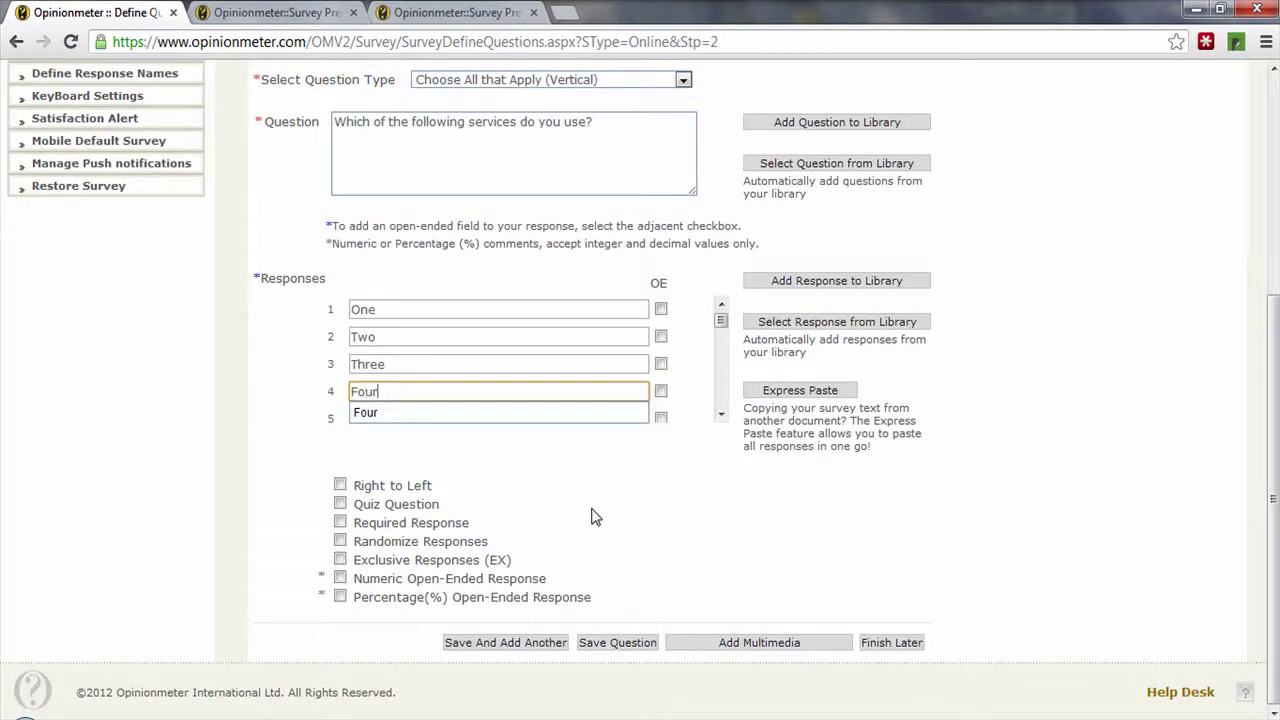
key("Tab")
type("Five")
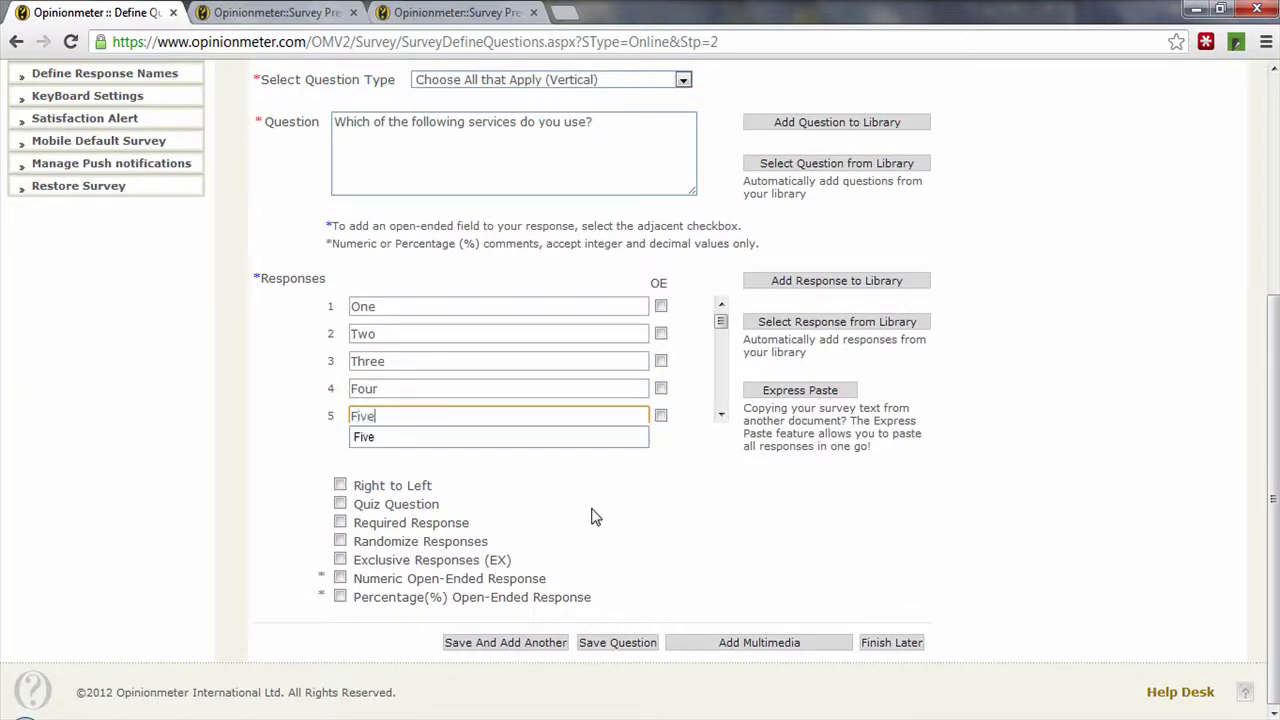
key("Tab")
type("Non")
key("Down")
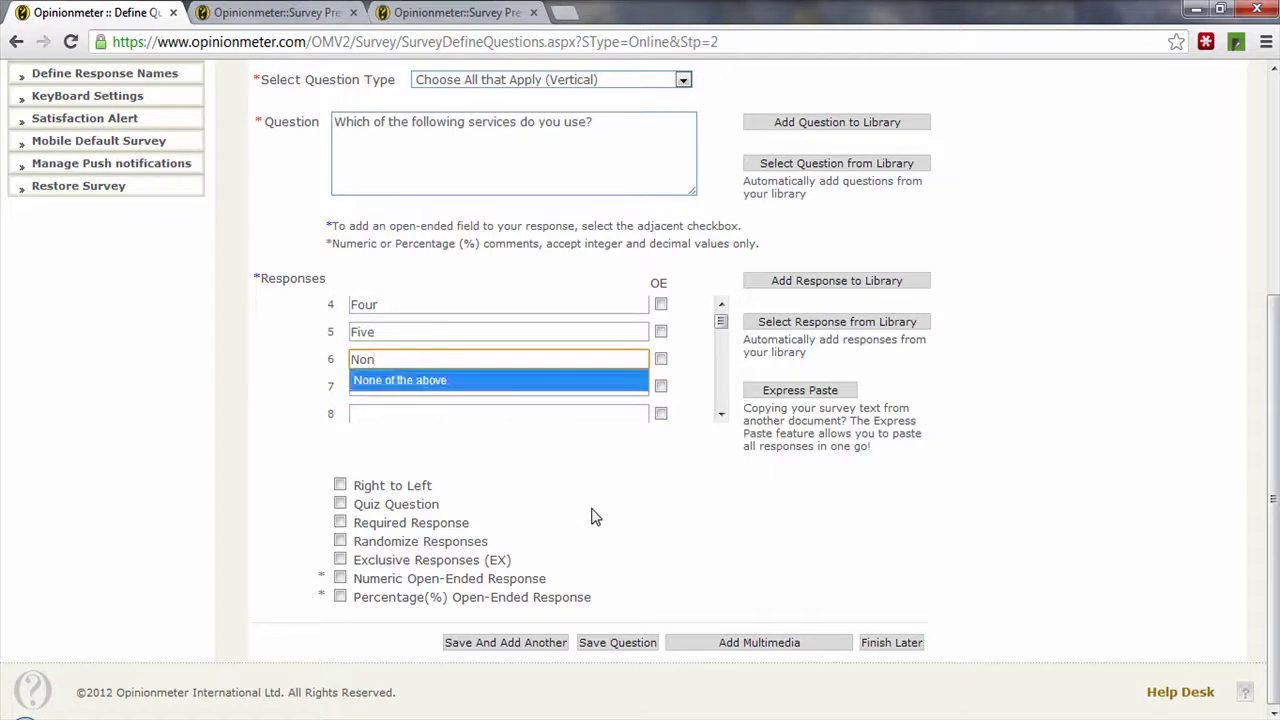
key("Tab")
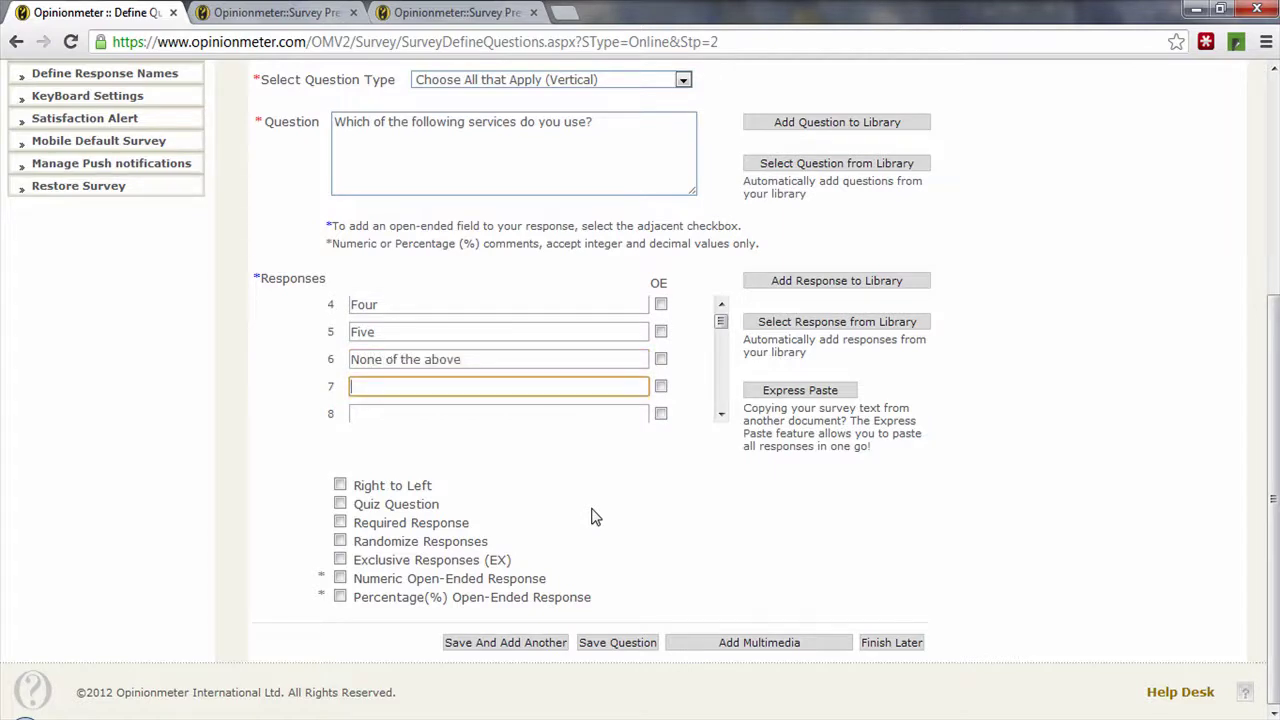
Enable Randomize Responses, Anchor Responses (AN) and Exclusive Responses (EX) for the services question
left_click(340, 541)
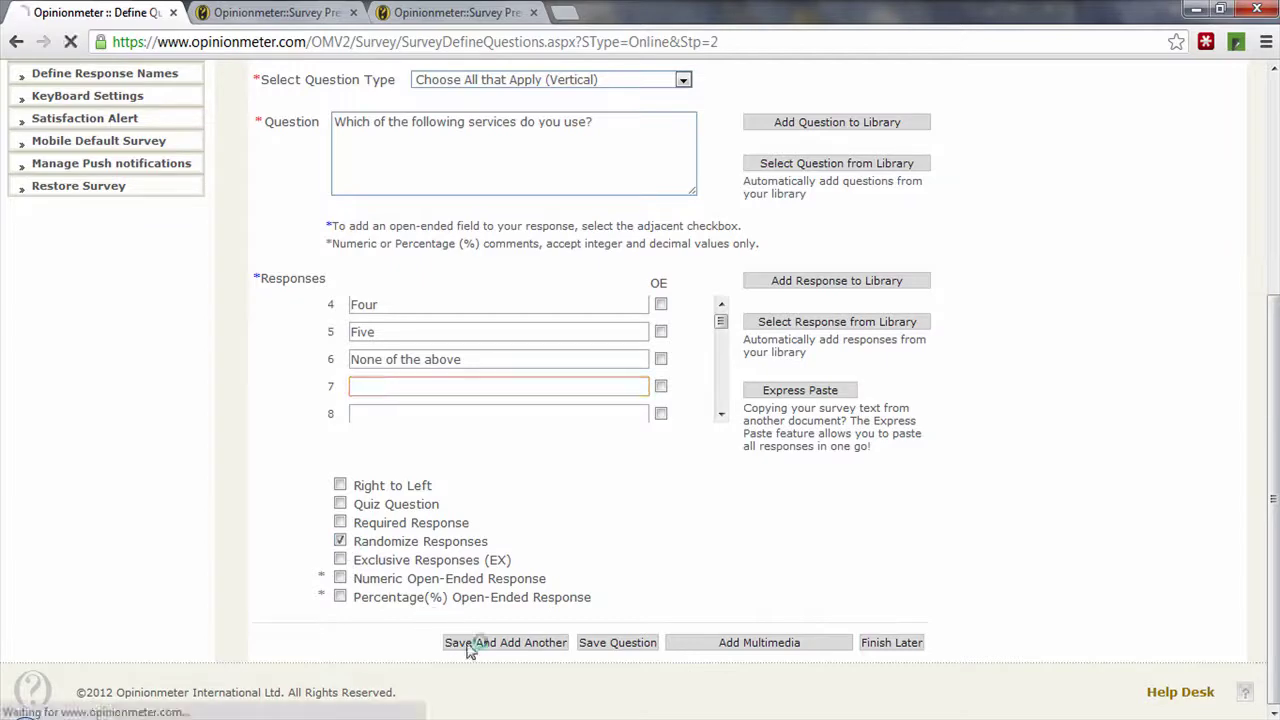
left_click(545, 642)
scroll(1006, 628, "down", 3)
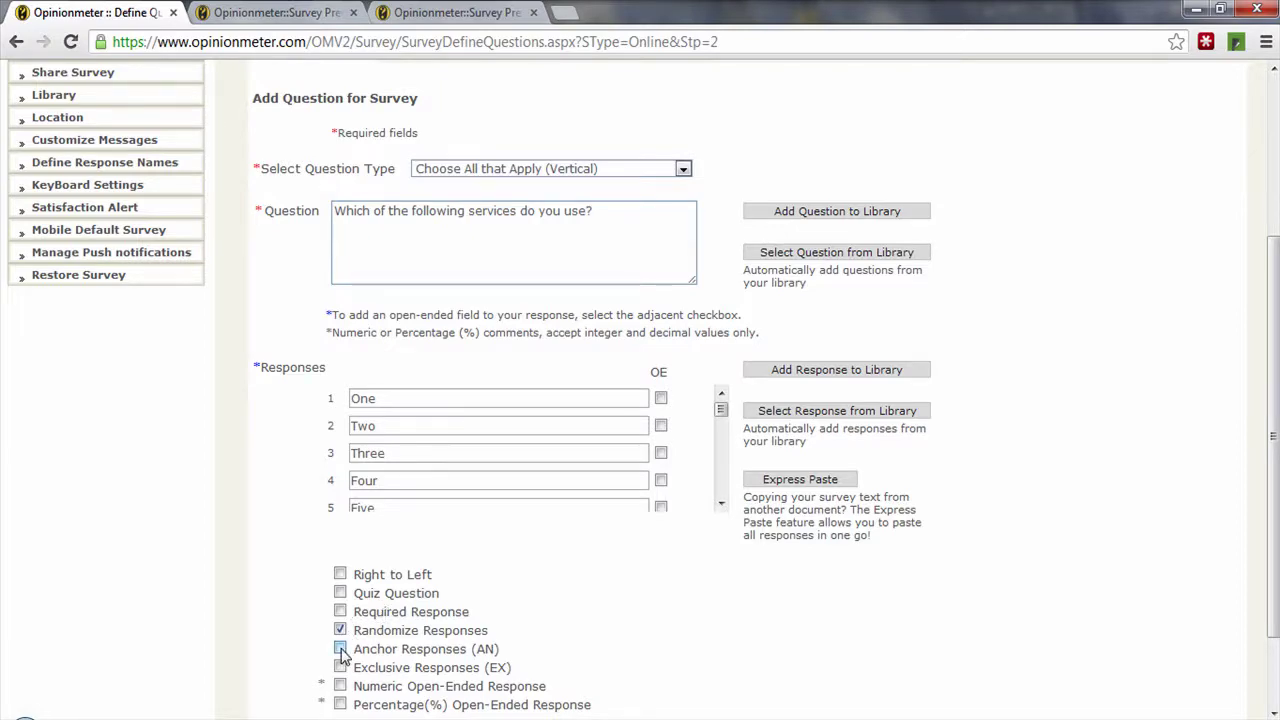
left_click(341, 650)
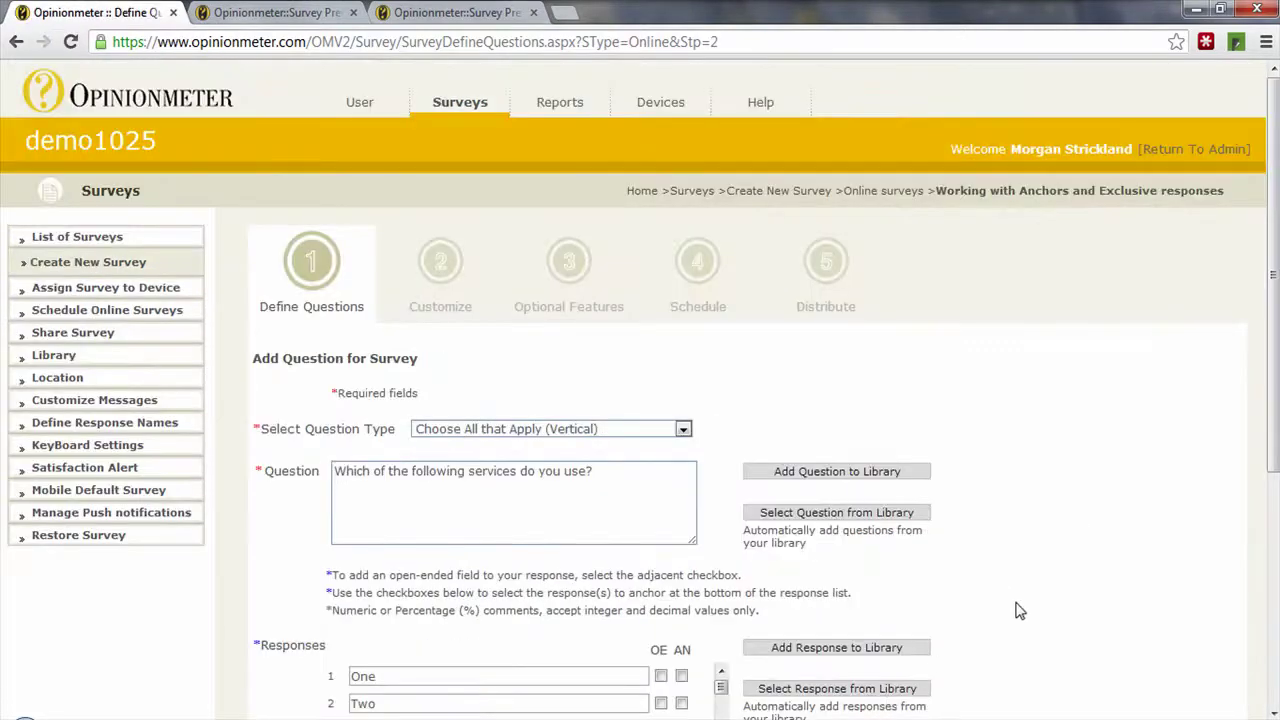
scroll(1014, 608, "down", 3)
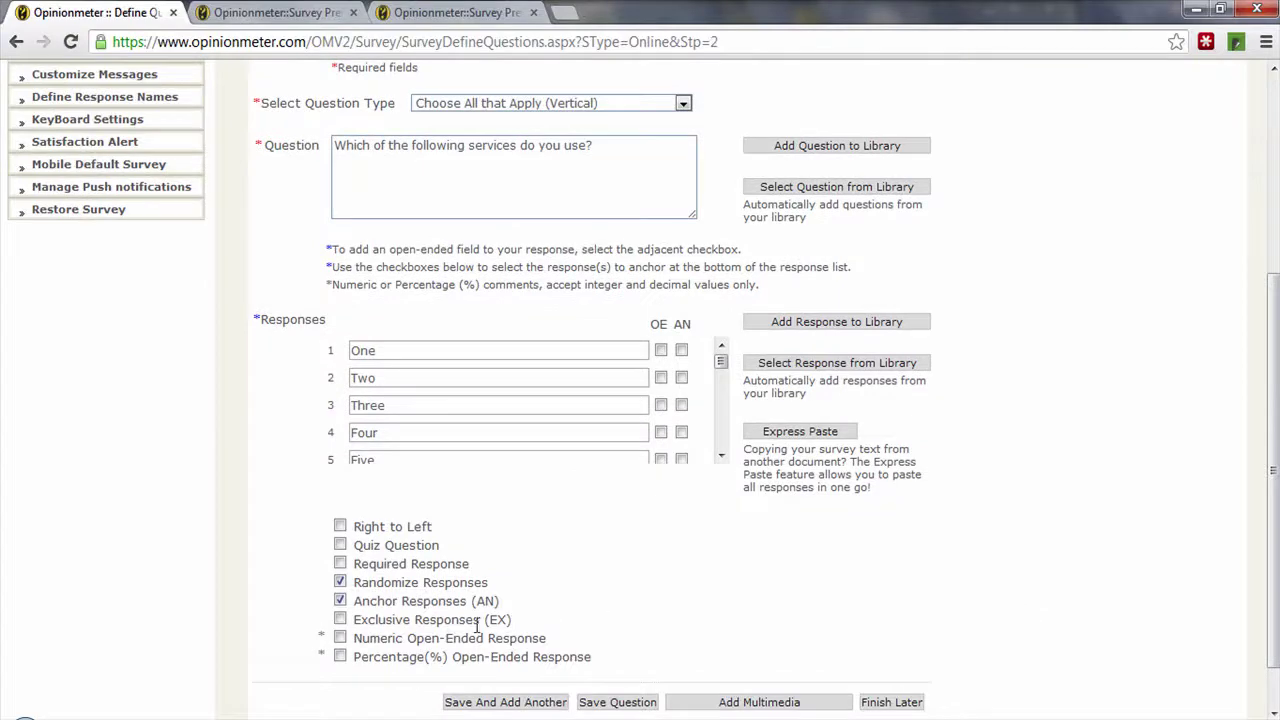
left_click(340, 620)
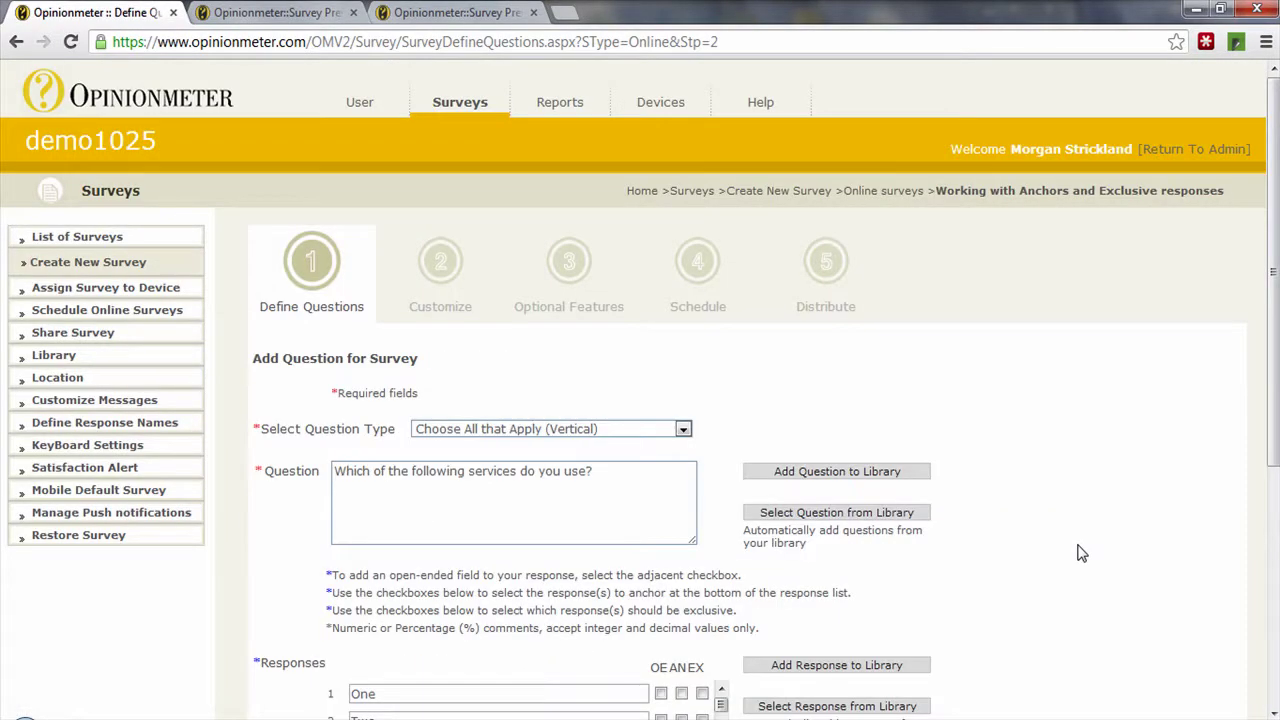
Mark the "None of the above" response as both anchored and exclusive, and save the question
scroll(1080, 553, "down", 2)
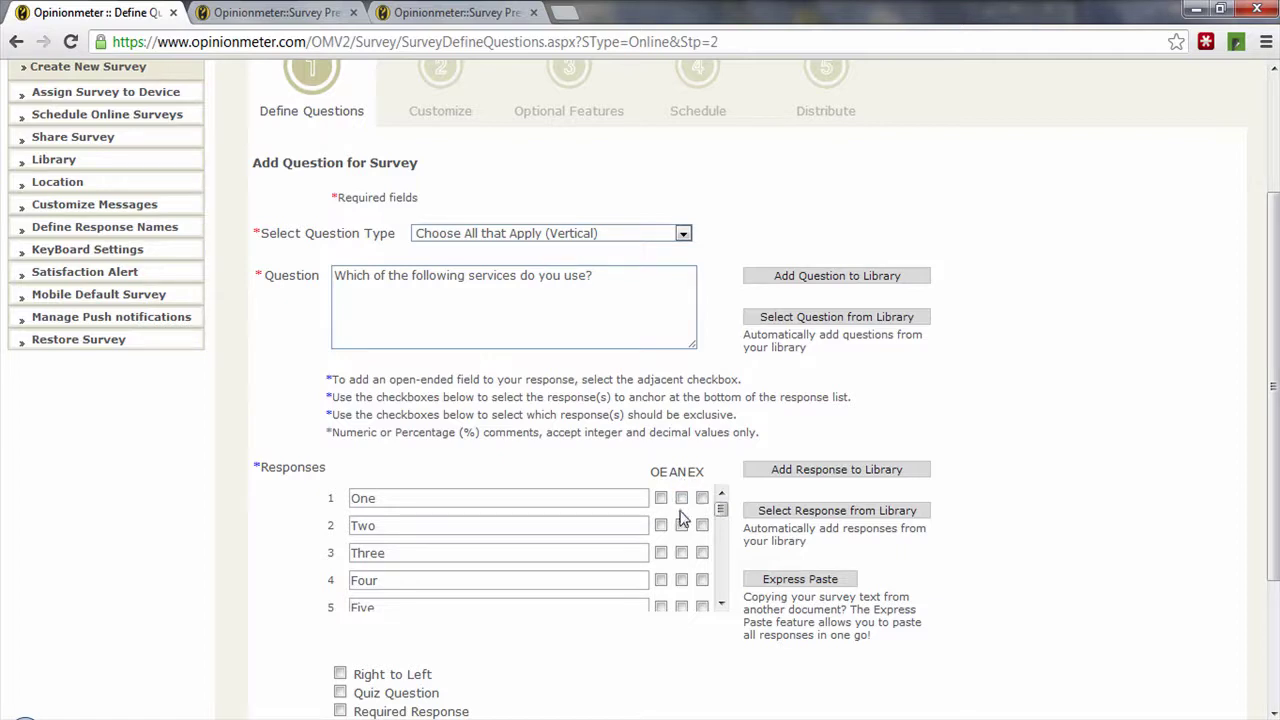
left_click(721, 604)
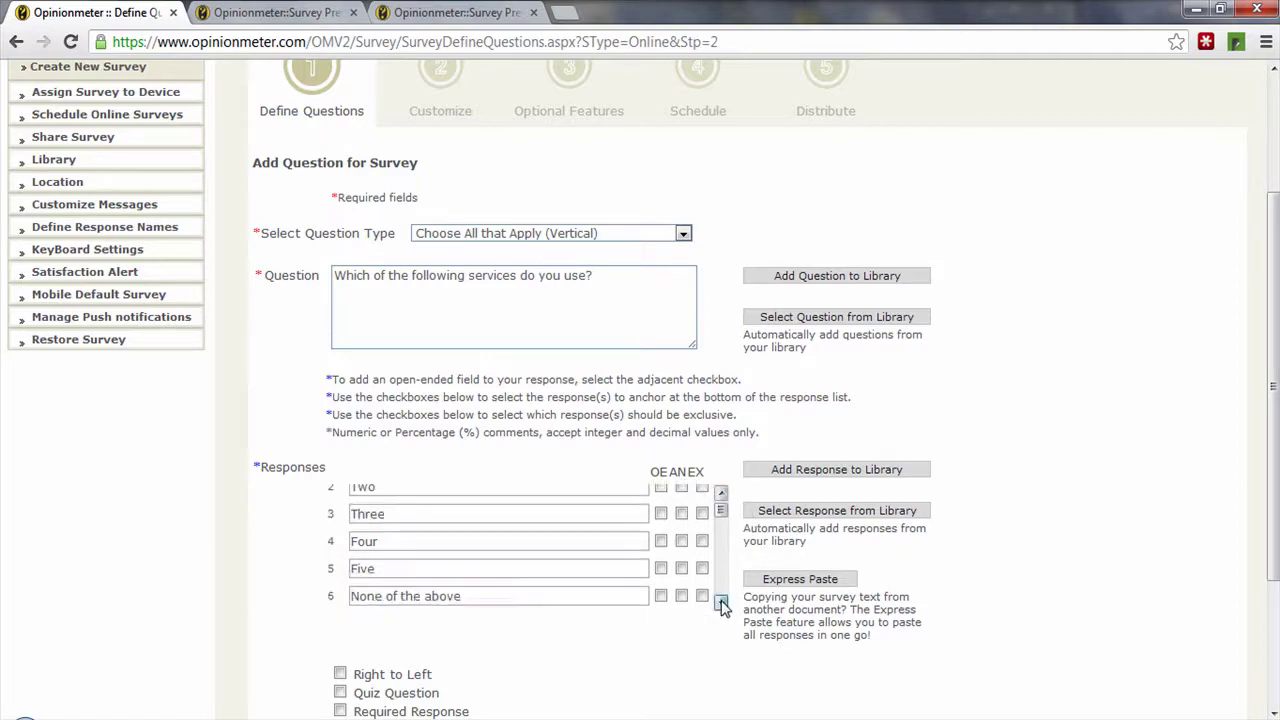
left_click(721, 604)
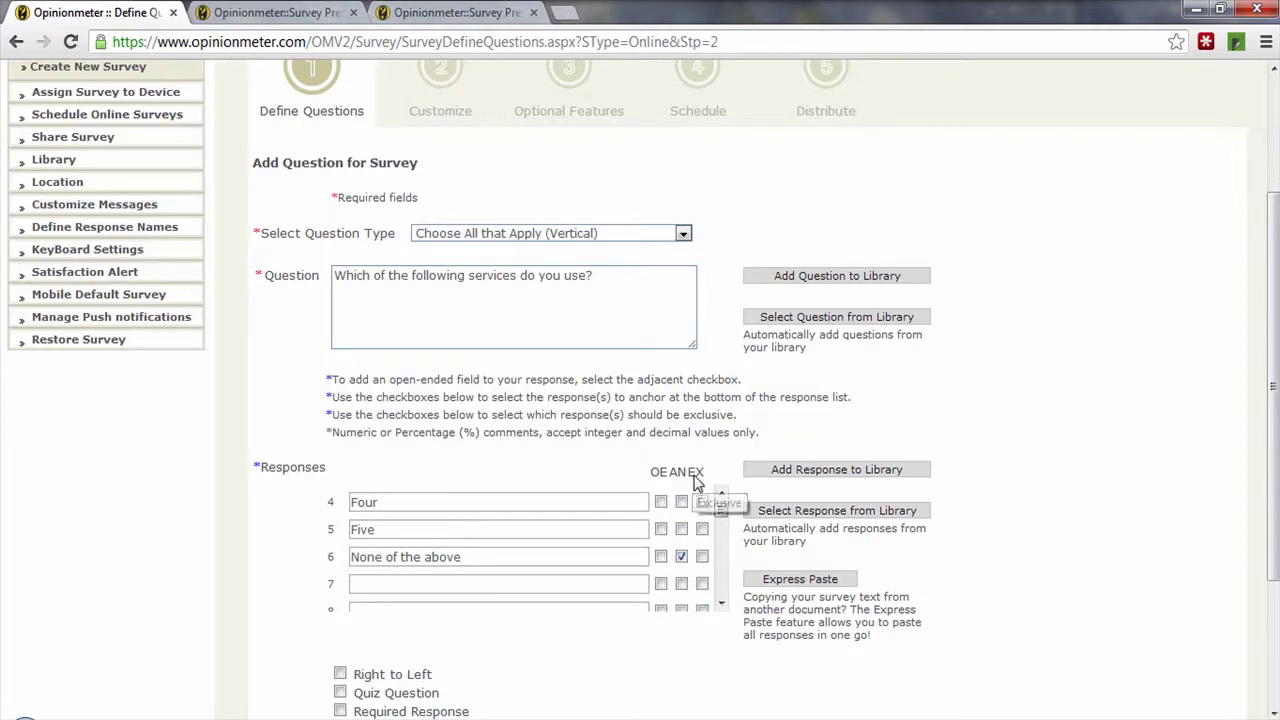
left_click(702, 557)
scroll(1190, 652, "down", 1)
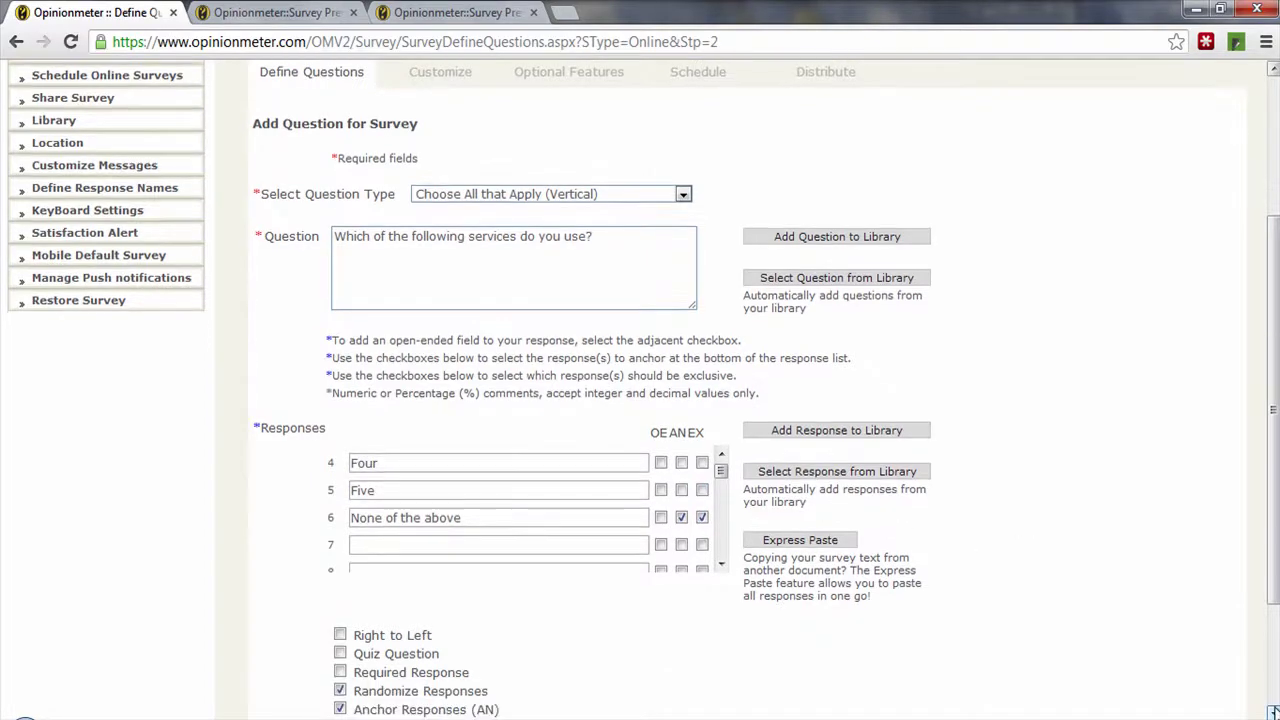
scroll(1190, 652, "down", 2)
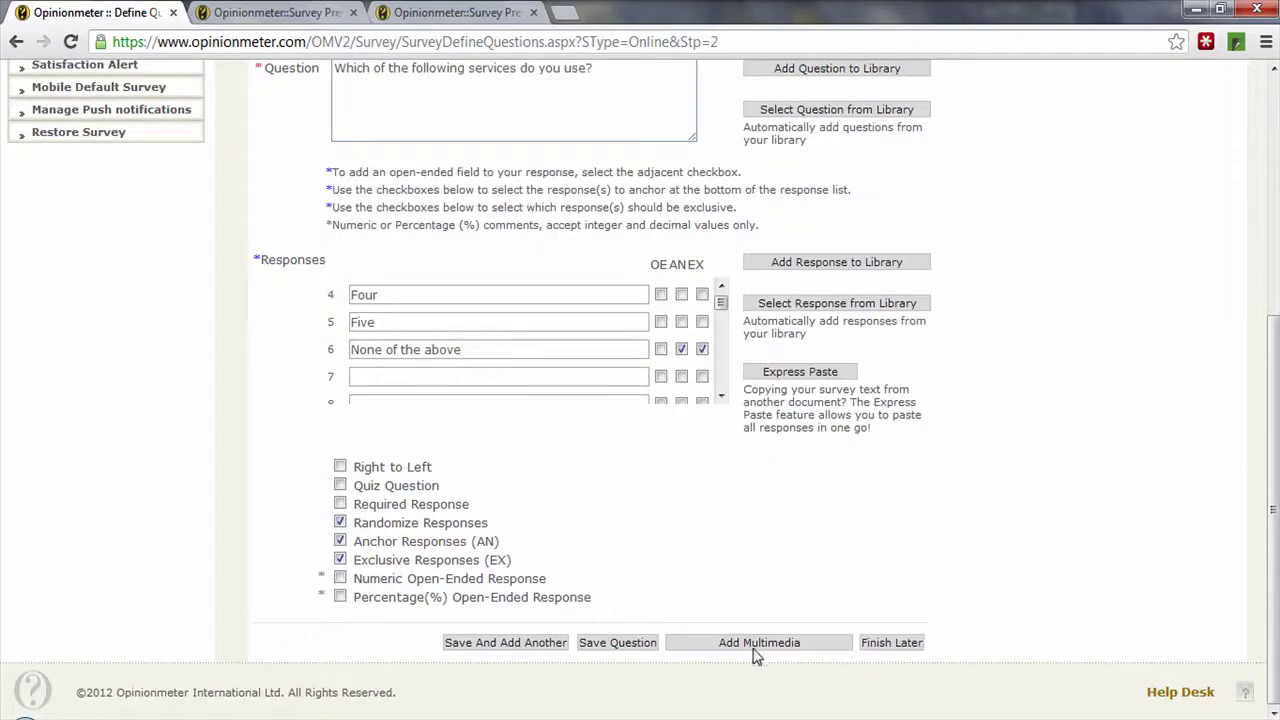
left_click(626, 643)
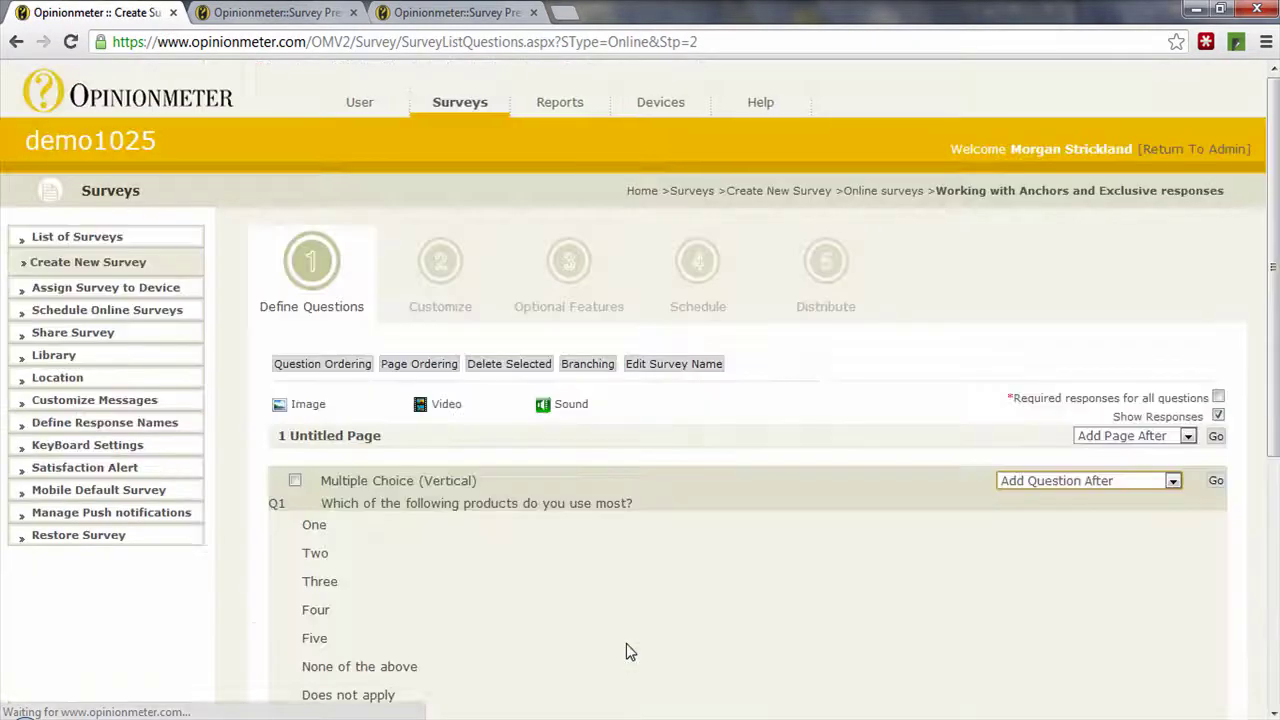
Start the survey preview in the second browser tab and select Five for the products question
left_click(248, 12)
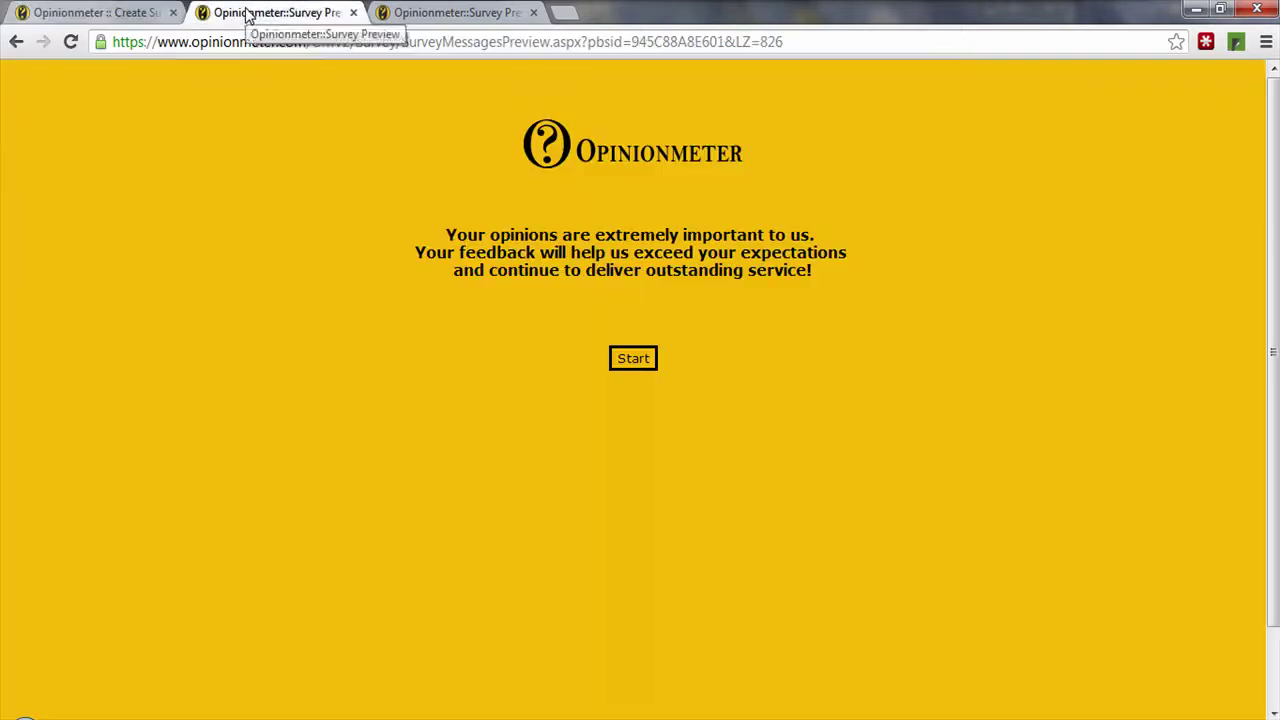
left_click(628, 356)
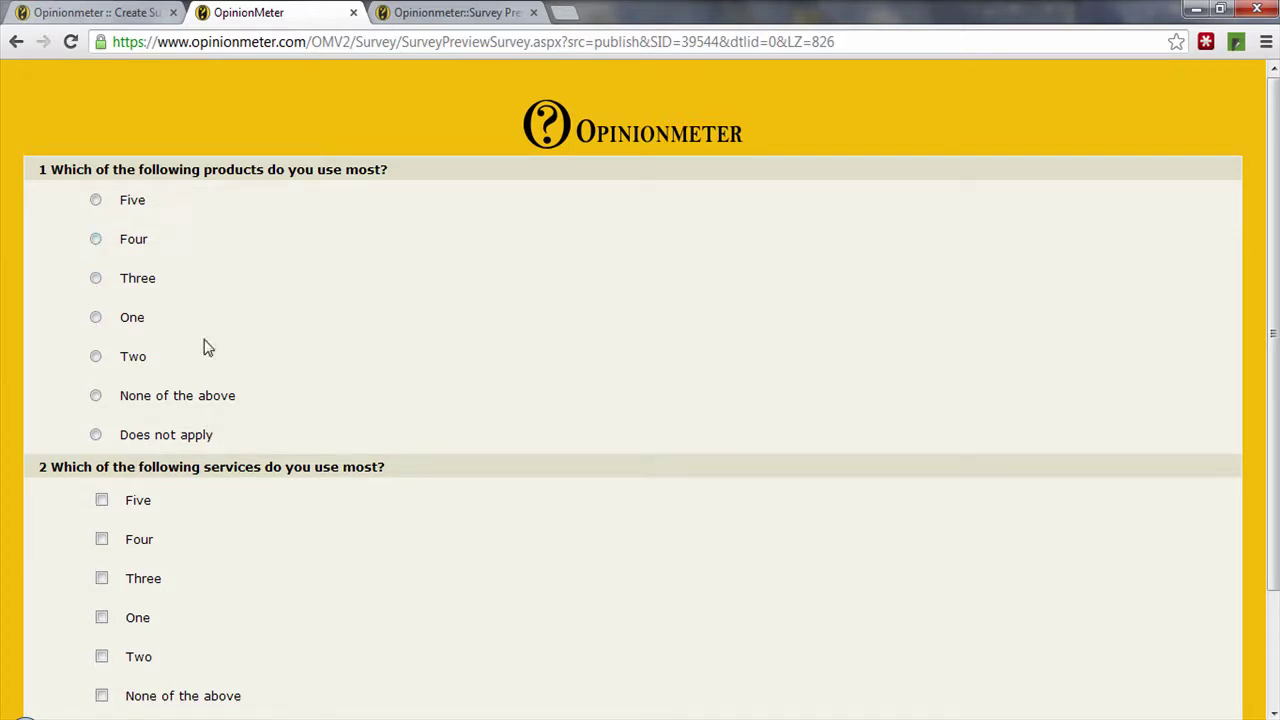
left_click(96, 201)
left_click(96, 203)
Test Four and None of the above in the services question, finish and close the preview, and return to the survey editor
scroll(294, 390, "down", 3)
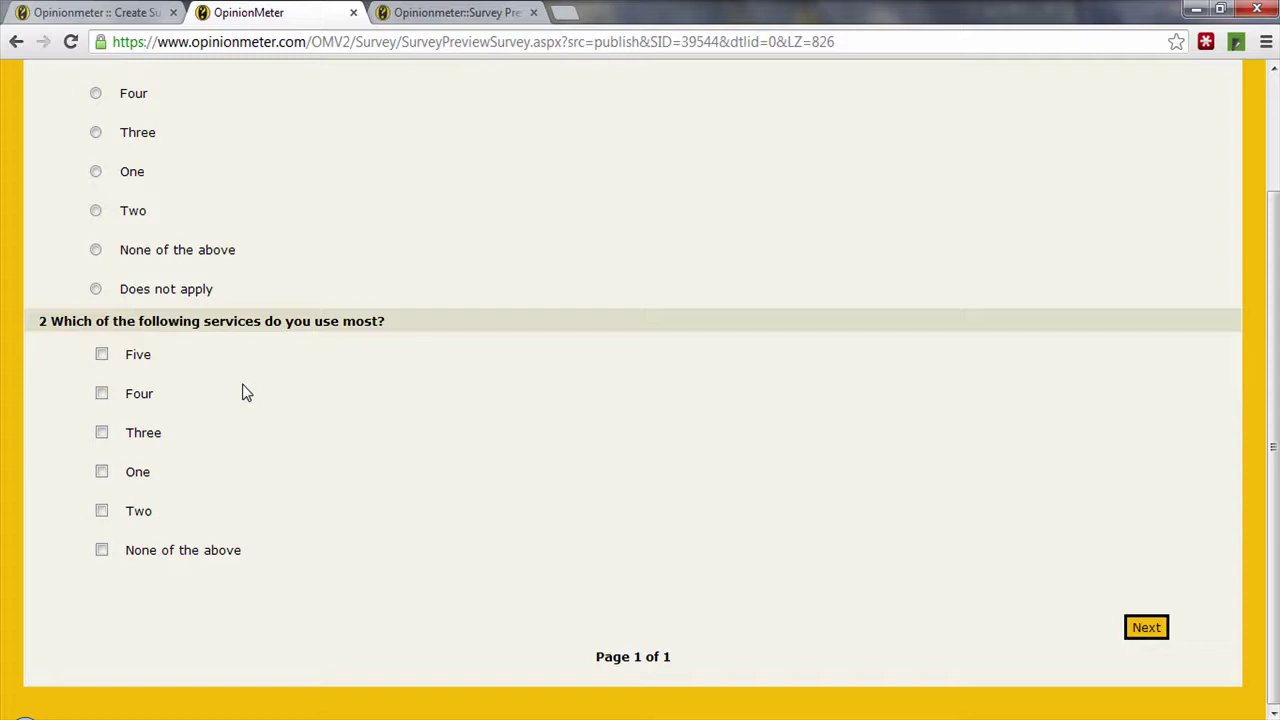
left_click(102, 394)
left_click(102, 551)
left_click(1142, 629)
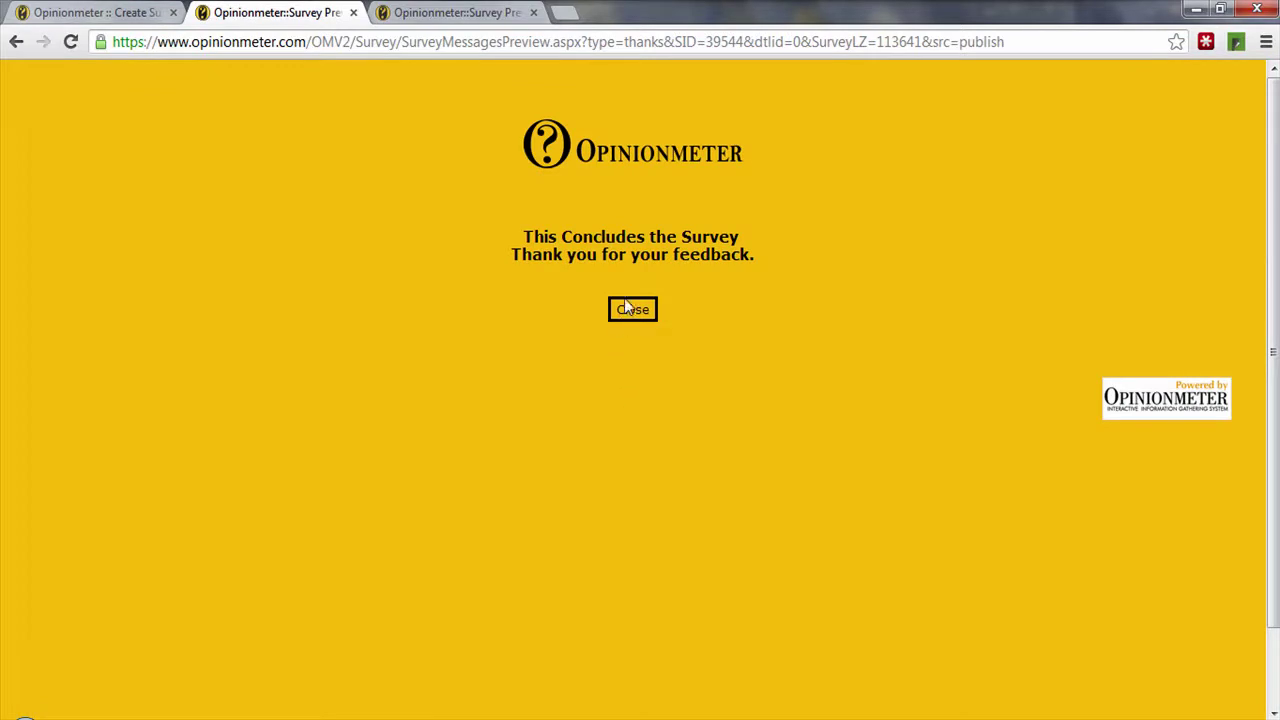
left_click(630, 309)
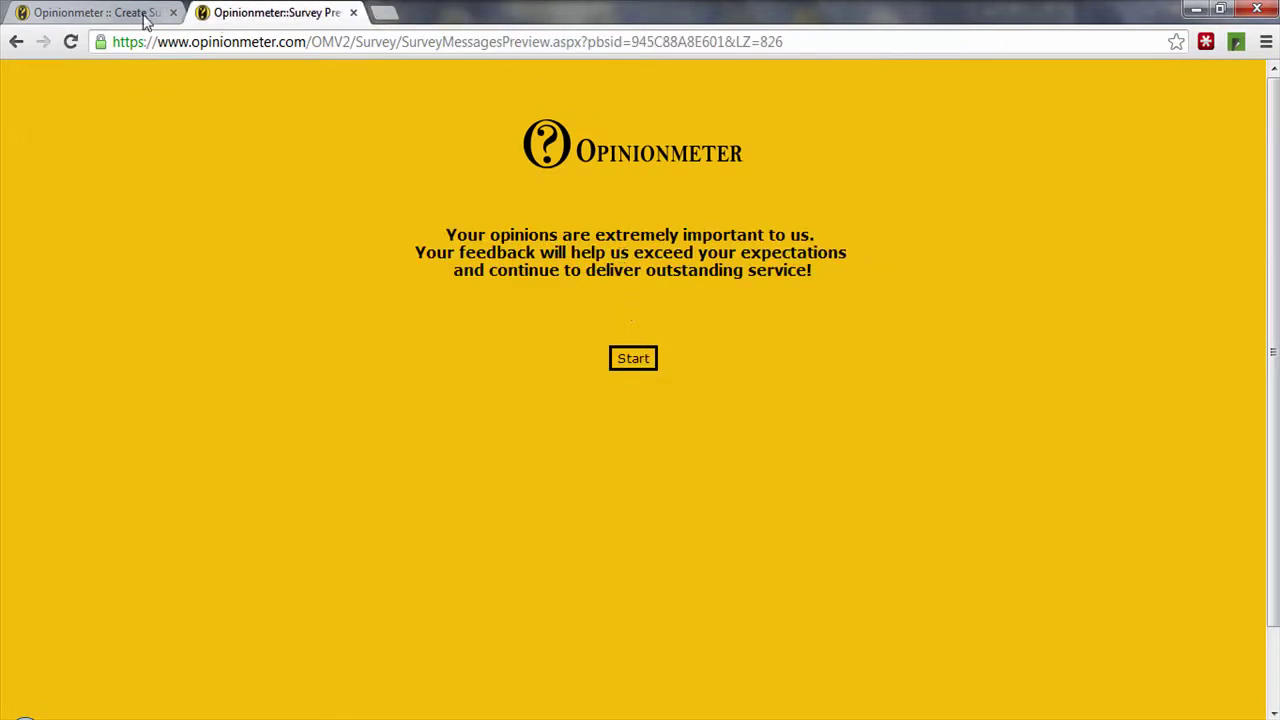
left_click(107, 14)
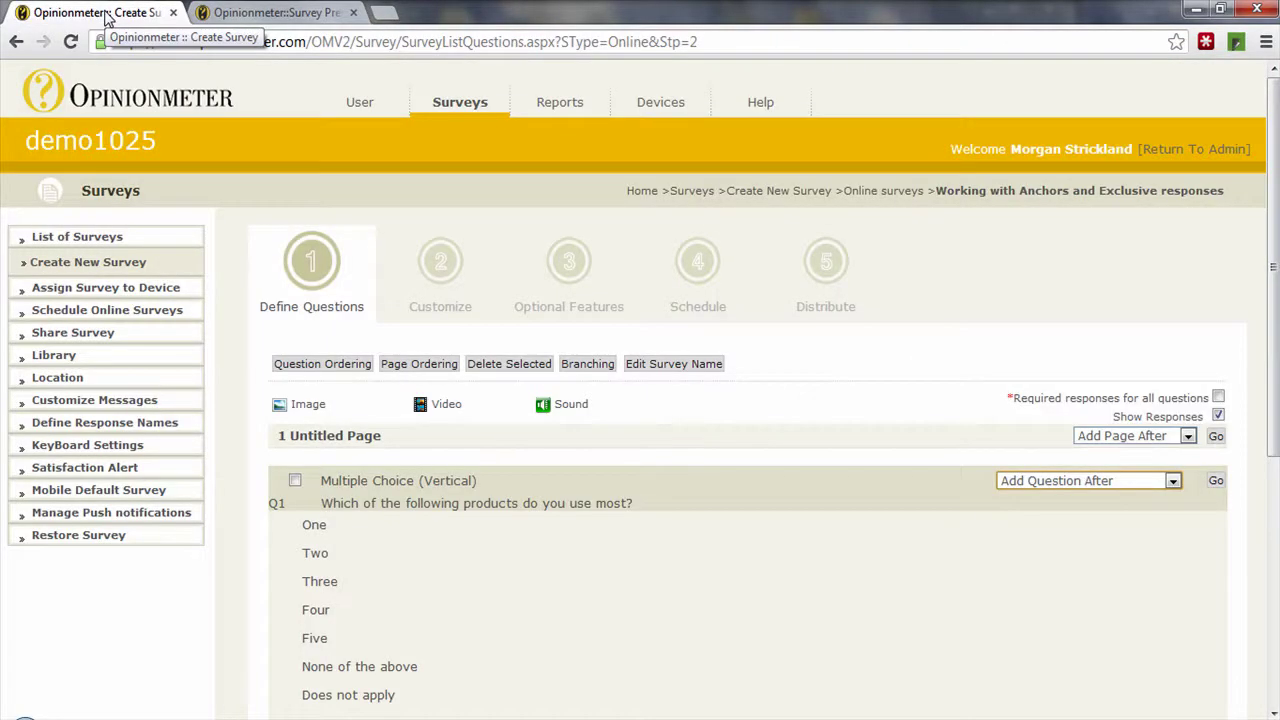